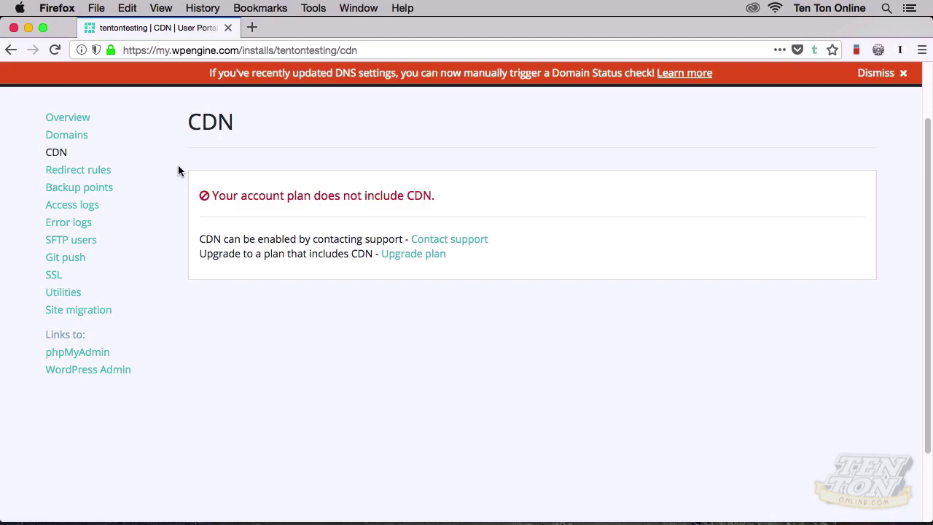
Step: Pass through Redirect rules to Backup points and scroll to the three tentontesting backups
click(99, 170)
click(105, 263)
scroll(176, 278, down, 2)
scroll(176, 277, down, 1)
drag(384, 145, 470, 153)
click(178, 156)
scroll(178, 155, down, 2)
scroll(178, 160, down, 2)
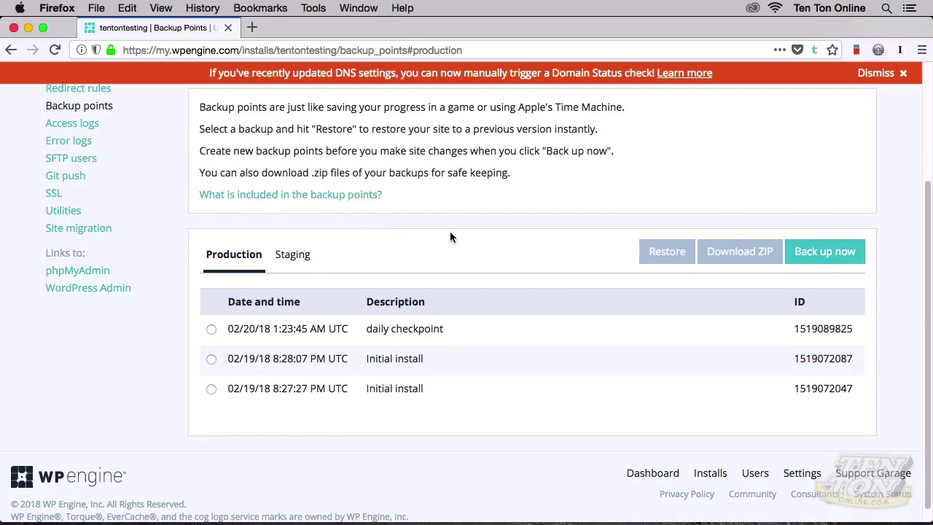
Step: Select the 02/20/18 daily checkpoint backup, then go to the SFTP users page
click(211, 330)
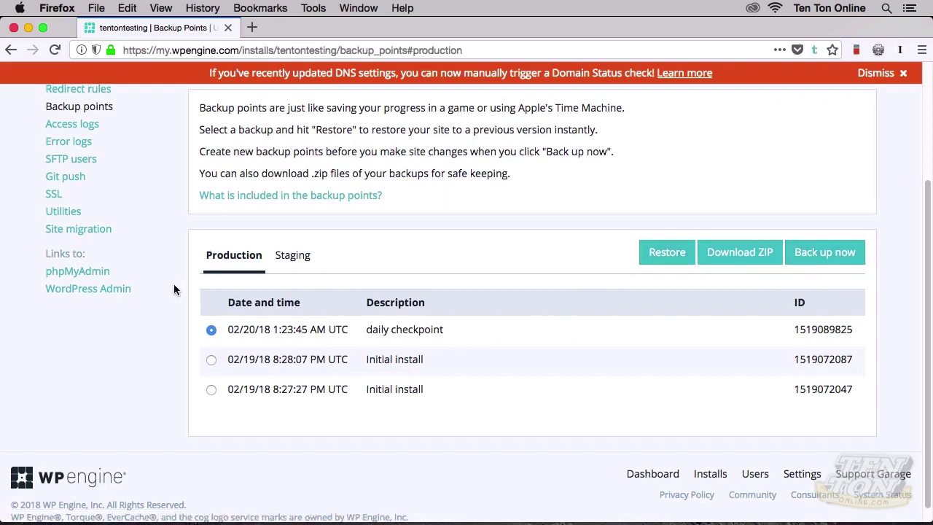
scroll(173, 290, up, 3)
scroll(173, 290, up, 2)
mouse_move(239, 108)
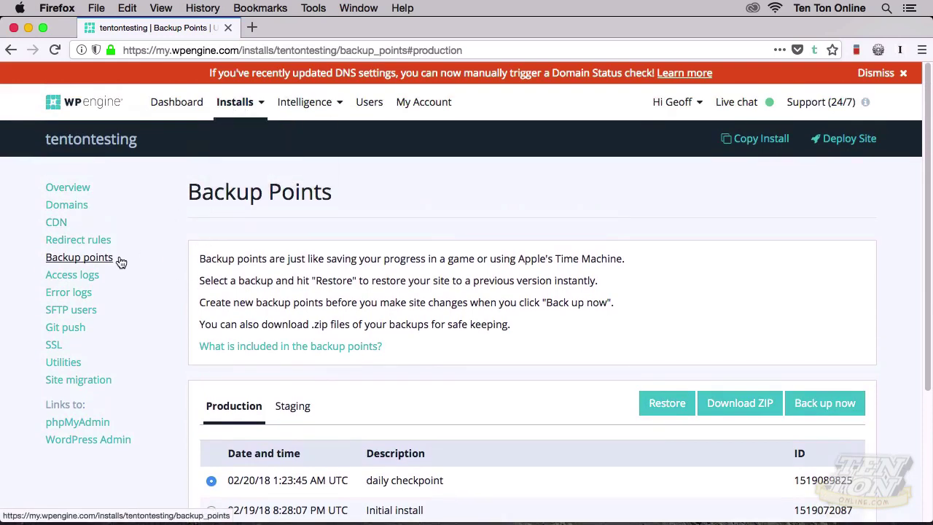
click(92, 313)
Step: Open the tentontesting SSL page, which lists no active certificates
scroll(171, 316, down, 1)
click(56, 323)
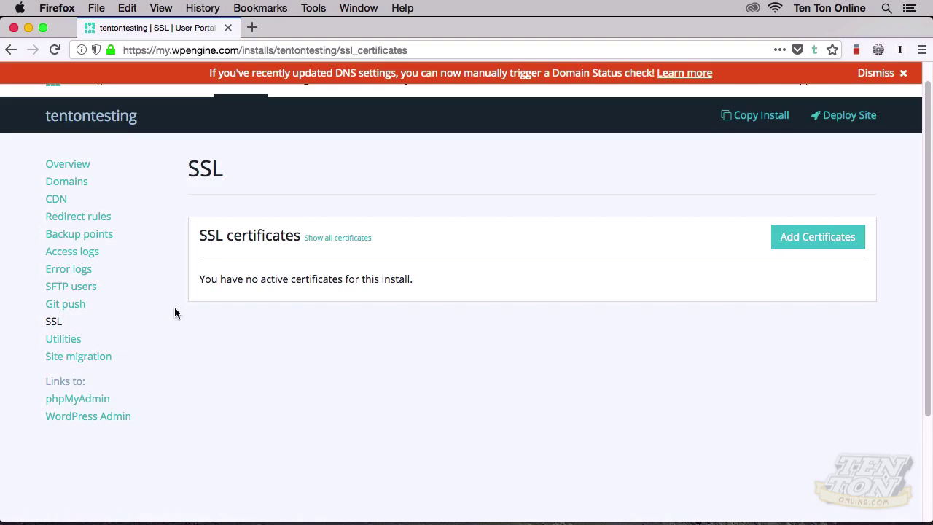
scroll(175, 313, up, 1)
Step: Open the Utilities page and scroll to the password protection section
click(69, 367)
scroll(180, 359, down, 2)
scroll(179, 361, down, 2)
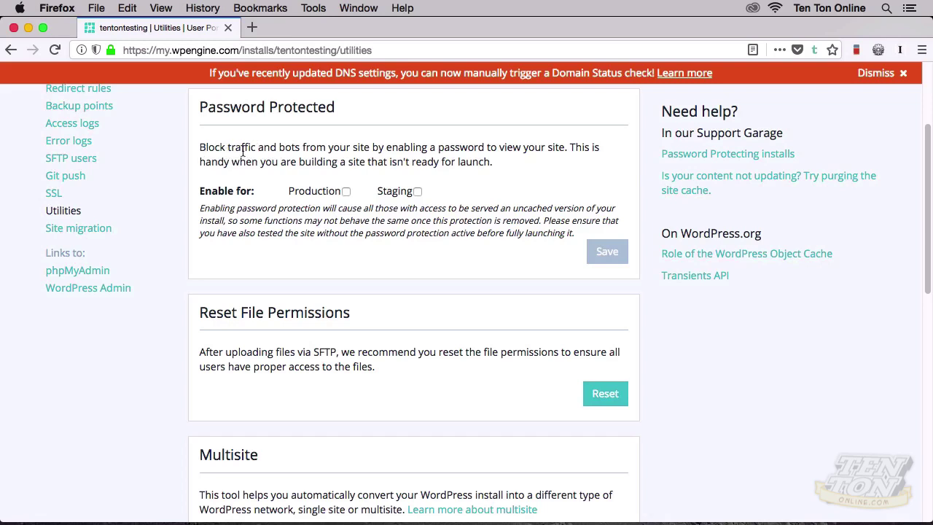
drag(438, 148, 570, 164)
click(580, 146)
click(494, 171)
Step: Toggle password protection on and back off for both Production and Staging
click(345, 192)
click(345, 192)
click(417, 191)
click(417, 192)
Step: Scroll down to the file-permission reset section that mentions SFTP
scroll(180, 248, down, 3)
scroll(180, 250, down, 3)
drag(313, 143, 537, 137)
click(533, 160)
scroll(546, 192, down, 3)
scroll(525, 191, down, 2)
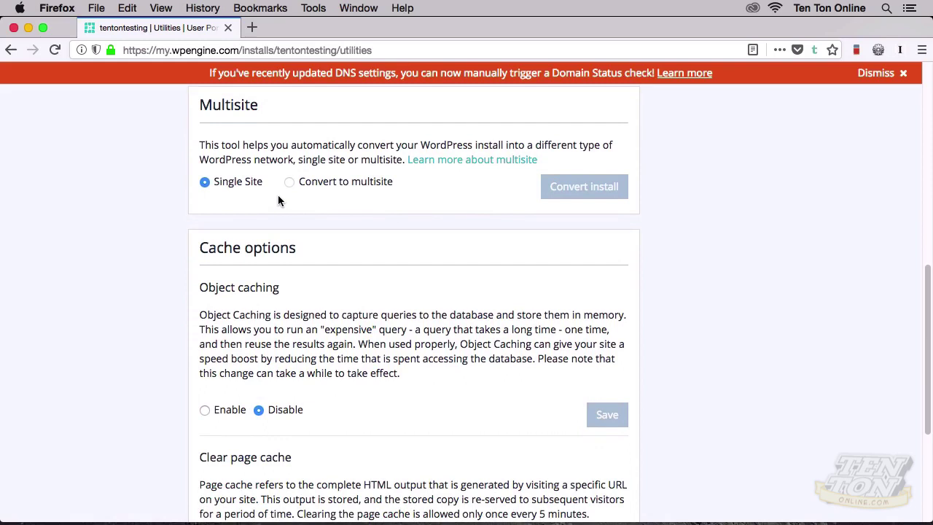
mouse_move(294, 185)
scroll(168, 263, down, 3)
scroll(168, 262, down, 1)
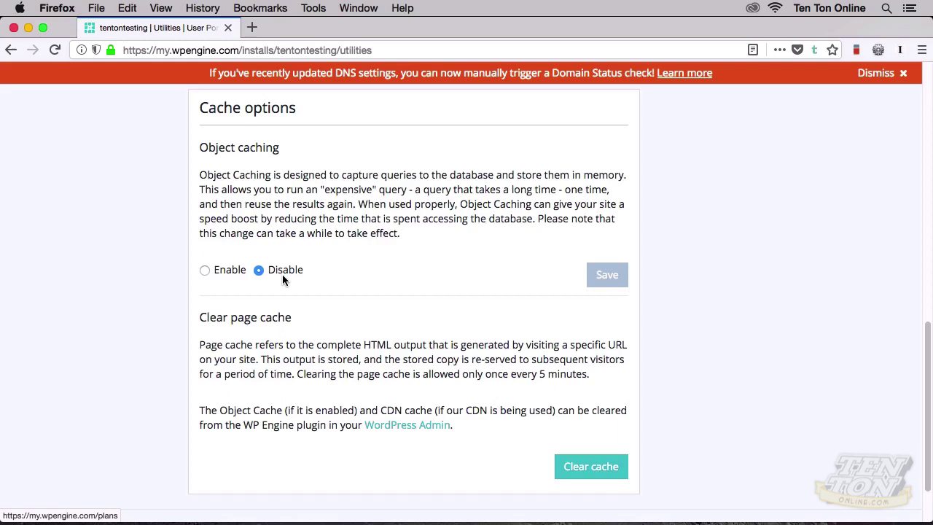
scroll(180, 336, down, 1)
scroll(180, 336, down, 2)
drag(217, 271, 289, 269)
drag(210, 298, 418, 299)
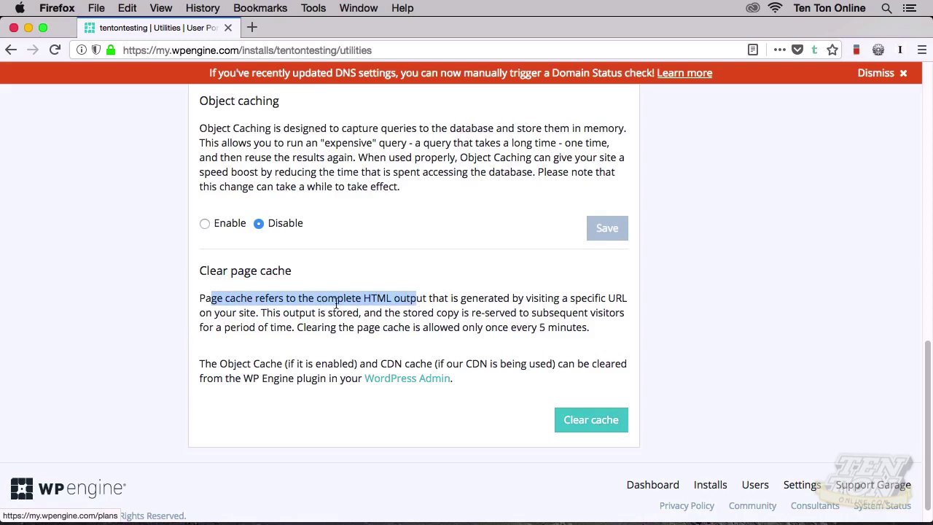
drag(488, 299, 492, 327)
double_click(488, 312)
click(481, 383)
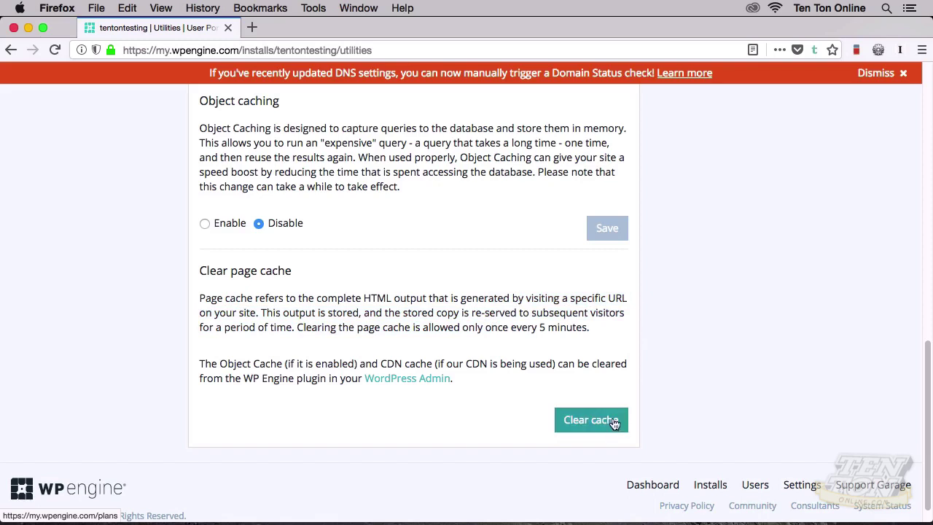
scroll(173, 370, up, 10)
Step: Choose Intelligence > Content Performance and browse its Google Analytics section
mouse_move(232, 108)
click(305, 106)
click(287, 153)
scroll(285, 198, down, 3)
scroll(286, 198, down, 1)
scroll(190, 353, up, 1)
scroll(189, 353, up, 2)
drag(271, 240, 384, 243)
click(363, 177)
mouse_move(313, 113)
click(302, 135)
drag(261, 258, 57, 254)
click(239, 259)
drag(239, 259, 65, 260)
click(183, 256)
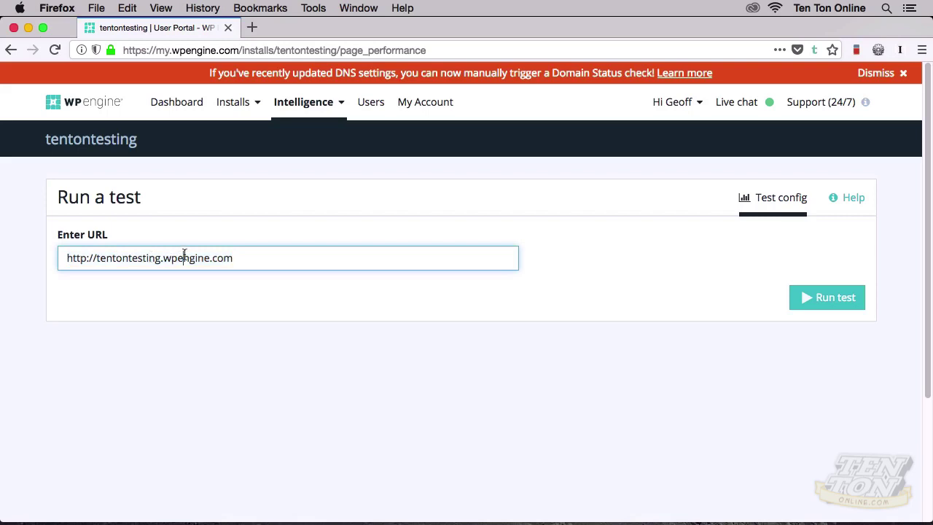
click(526, 209)
Step: Look over the Users page, then open My Account settings
click(371, 108)
click(421, 109)
Step: Return to the tentontesting Overview showing CNAME tentontesting.wpengine.com and Feb 19, 2018 creation
click(310, 110)
click(239, 106)
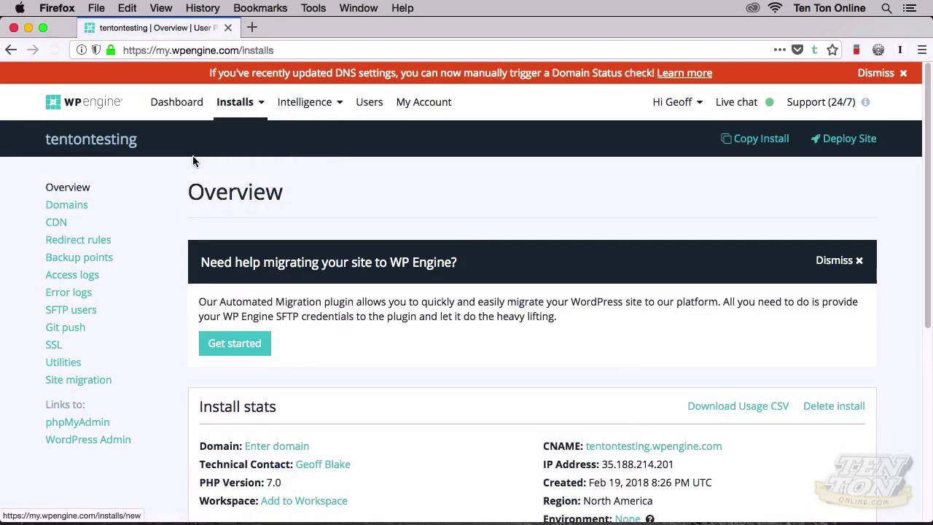